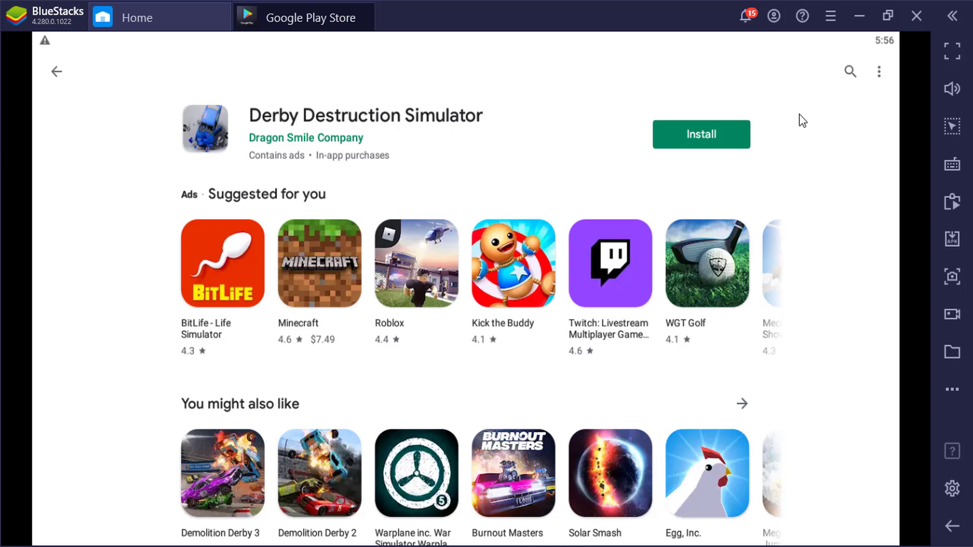
- Try to install Derby Destruction Simulator from the Google Play Store and leave its store page
click(706, 138)
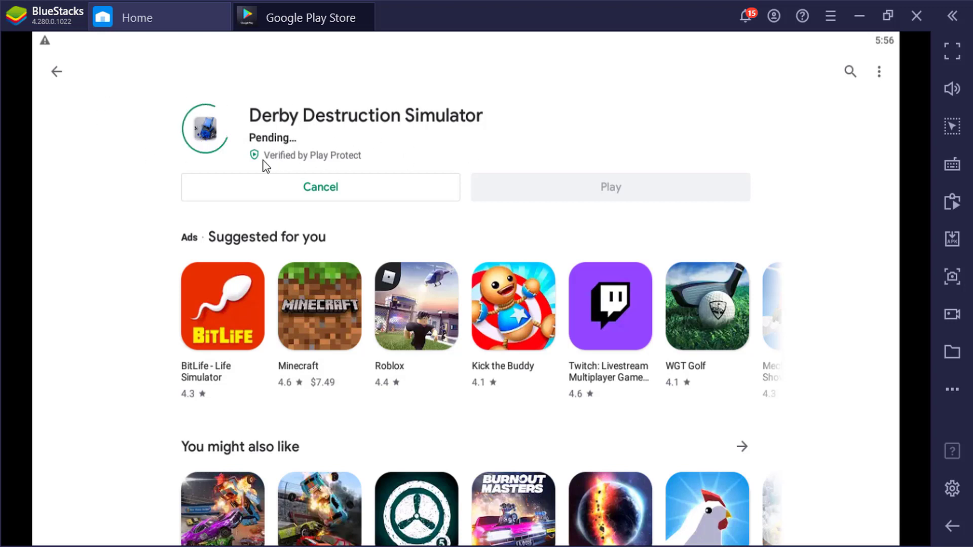
click(300, 150)
click(56, 72)
click(375, 195)
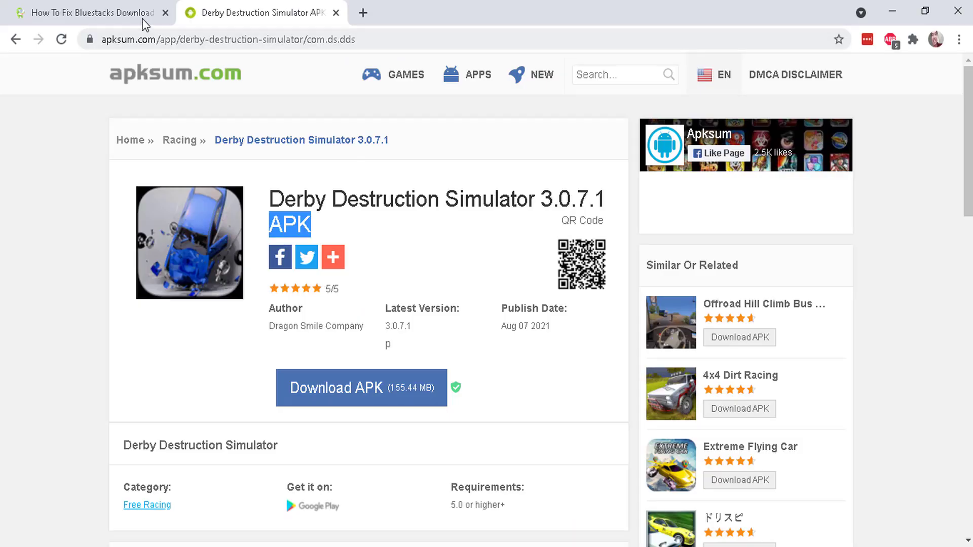
- Examine the causes of the BlueStacks download pending error listed in the fixyourandroid.com article
click(99, 19)
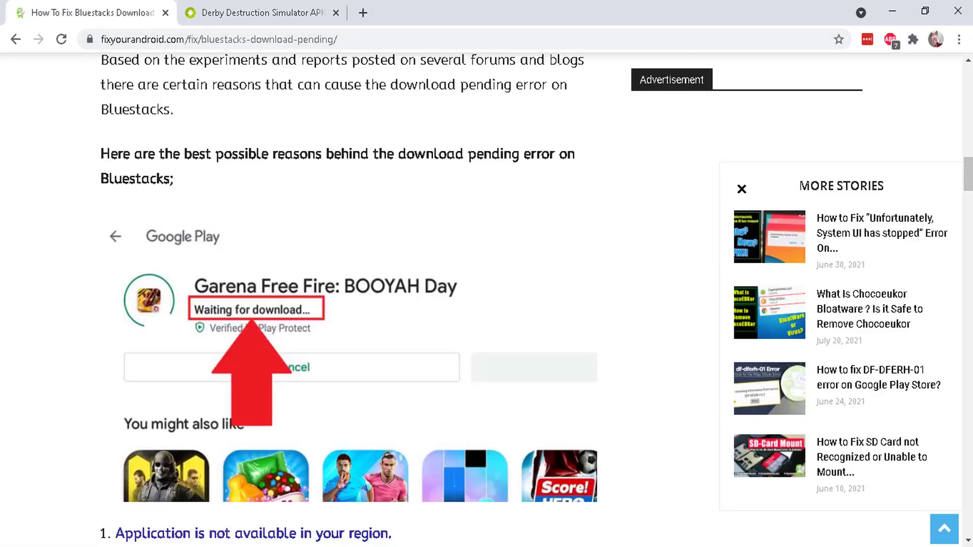
scroll(354, 304, up, 5)
scroll(355, 305, down, 3)
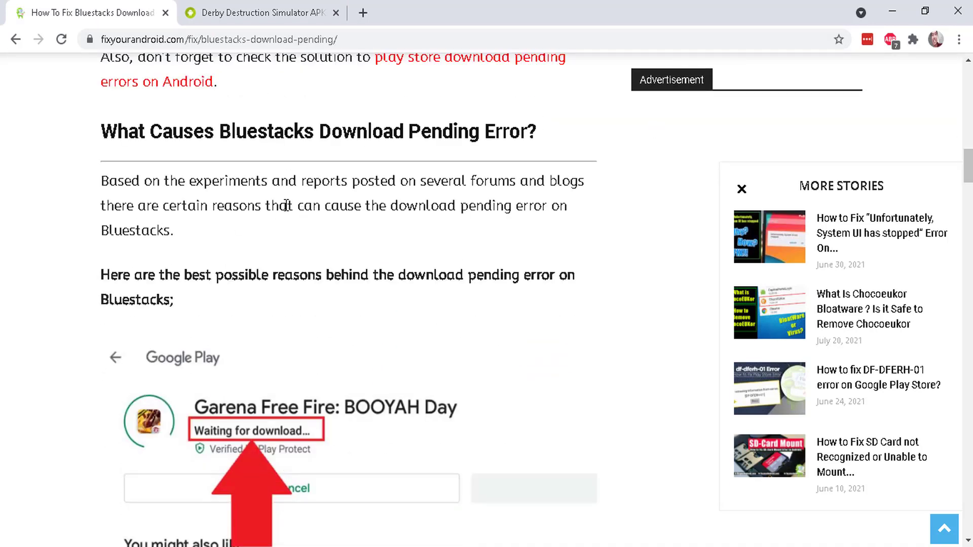
scroll(215, 174, down, 5)
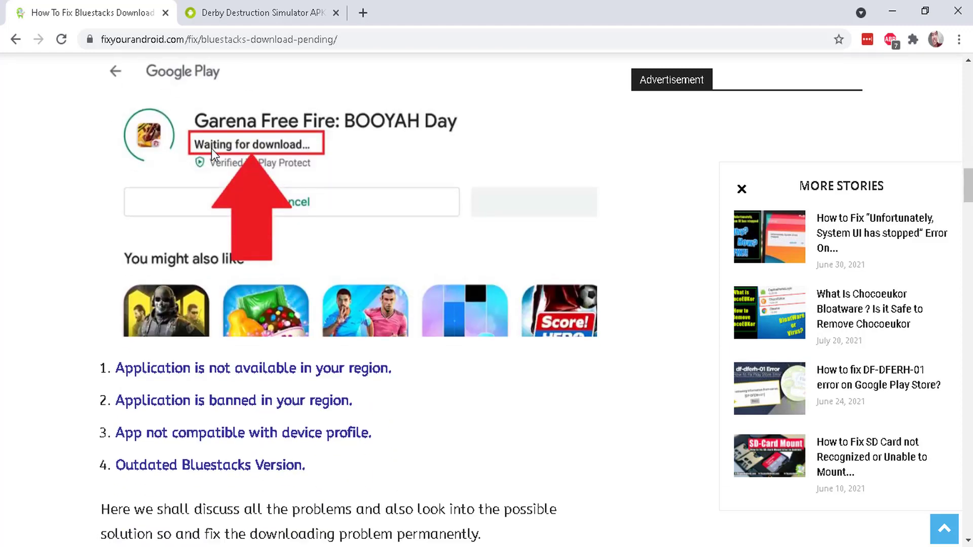
- Review the article's fixes for the pending error, from region availability through clearing the cache and Google data
scroll(355, 304, down, 12)
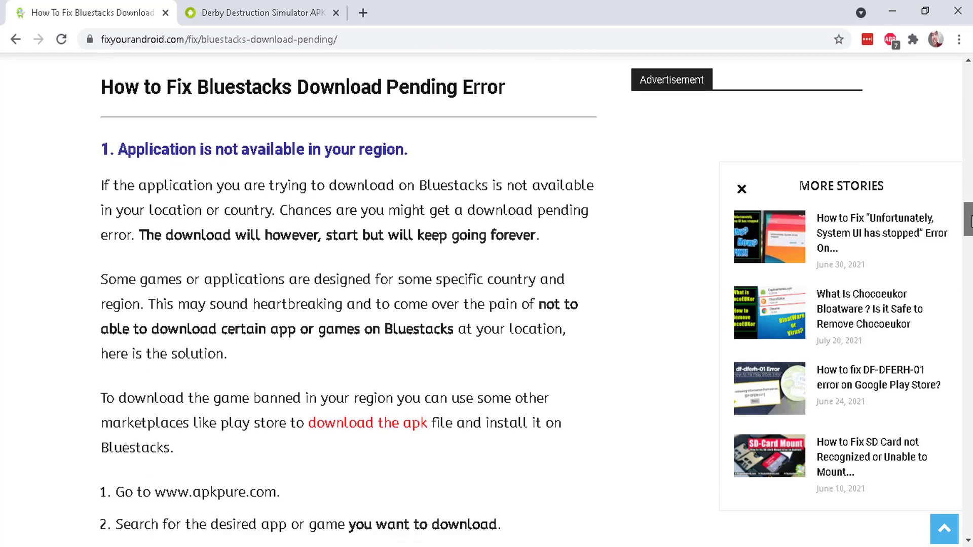
scroll(260, 190, up, 4)
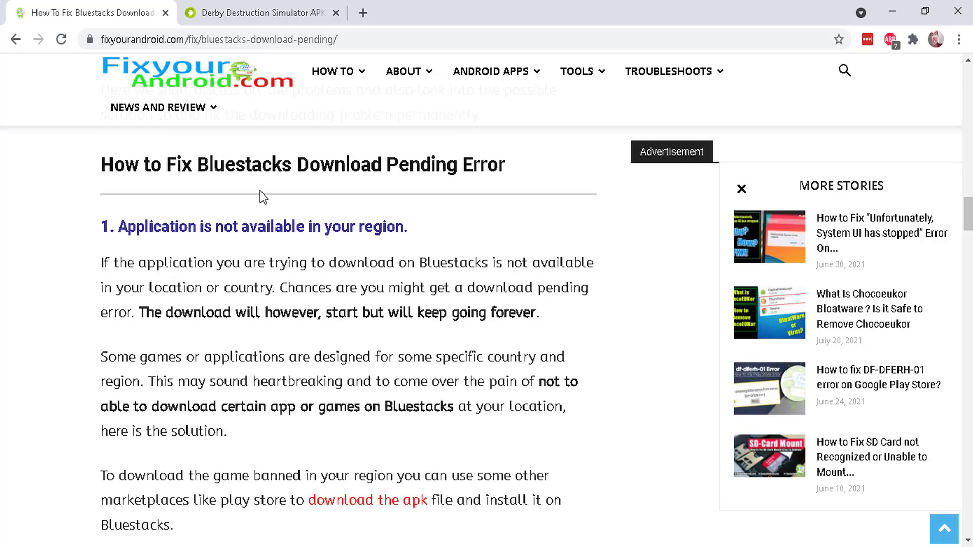
drag(161, 226, 410, 226)
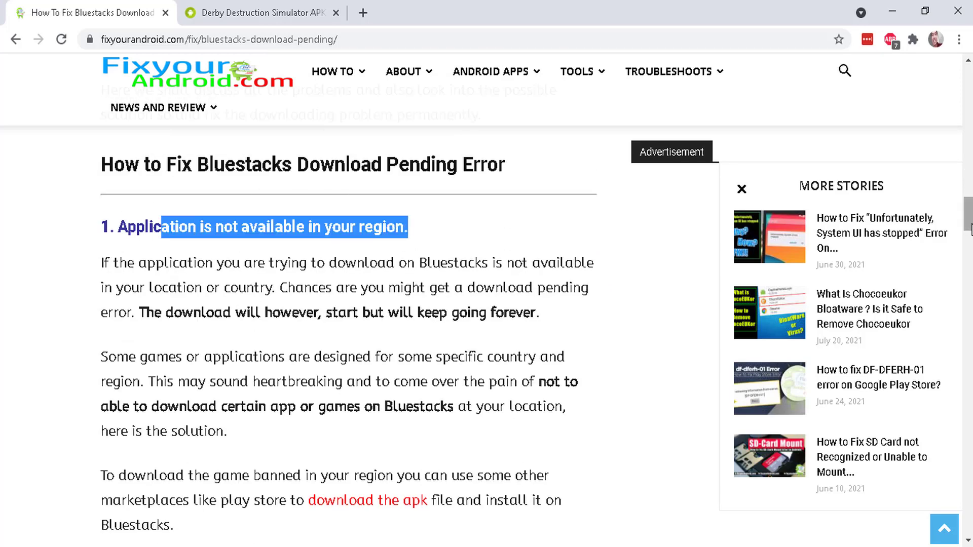
scroll(410, 227, down, 14)
scroll(325, 278, down, 4)
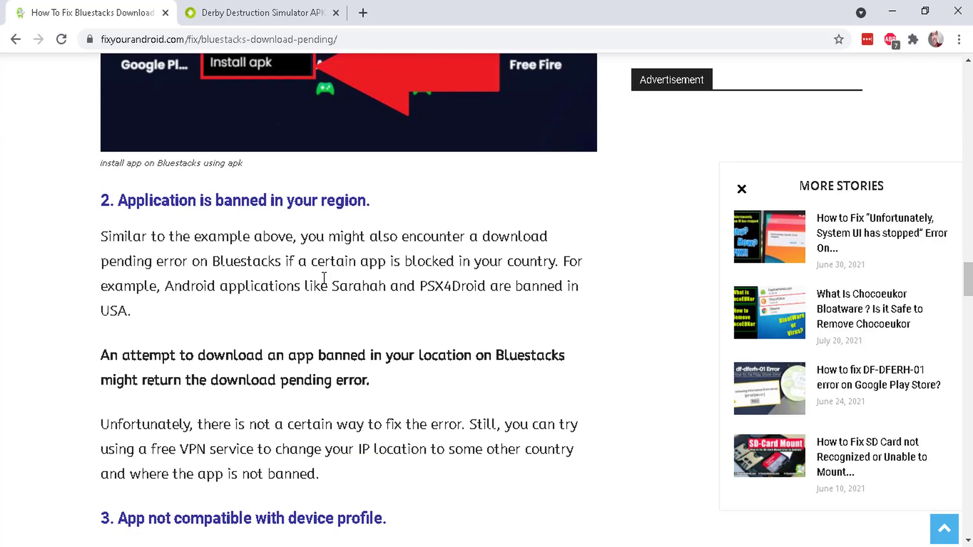
scroll(314, 139, down, 9)
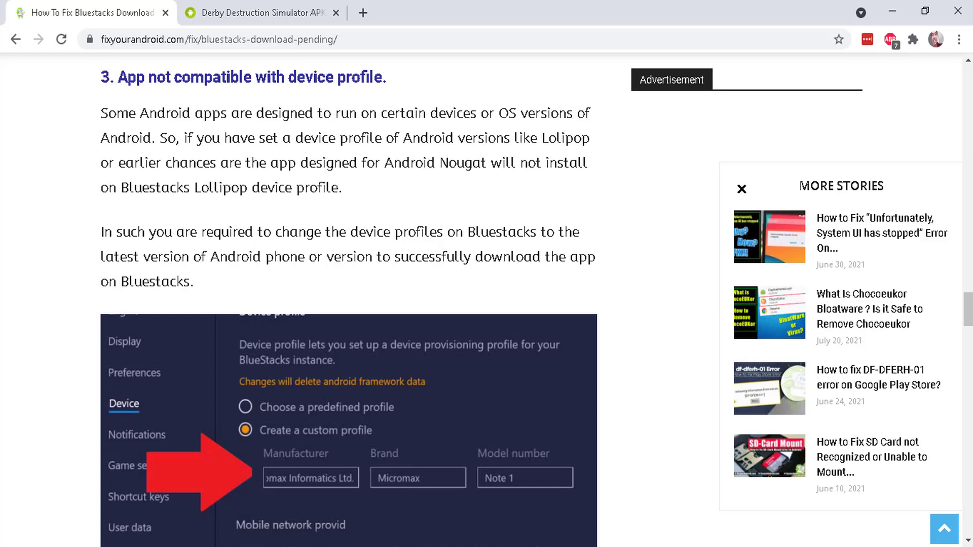
scroll(348, 299, down, 7)
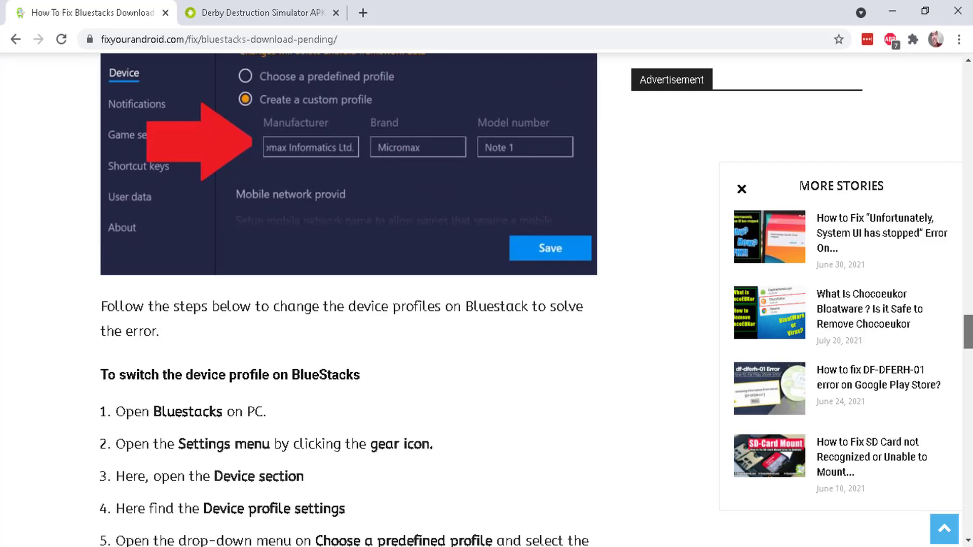
scroll(349, 299, down, 12)
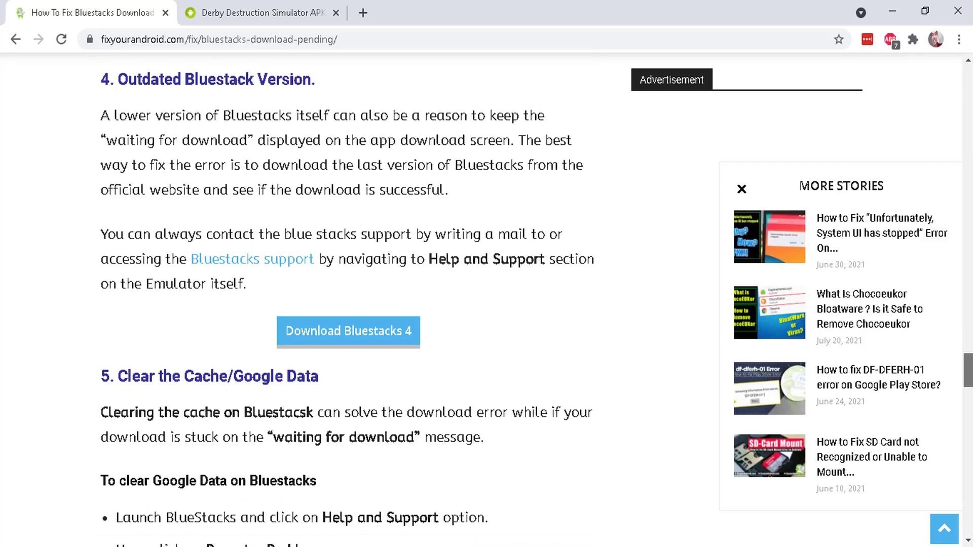
scroll(293, 233, down, 4)
drag(121, 180, 319, 180)
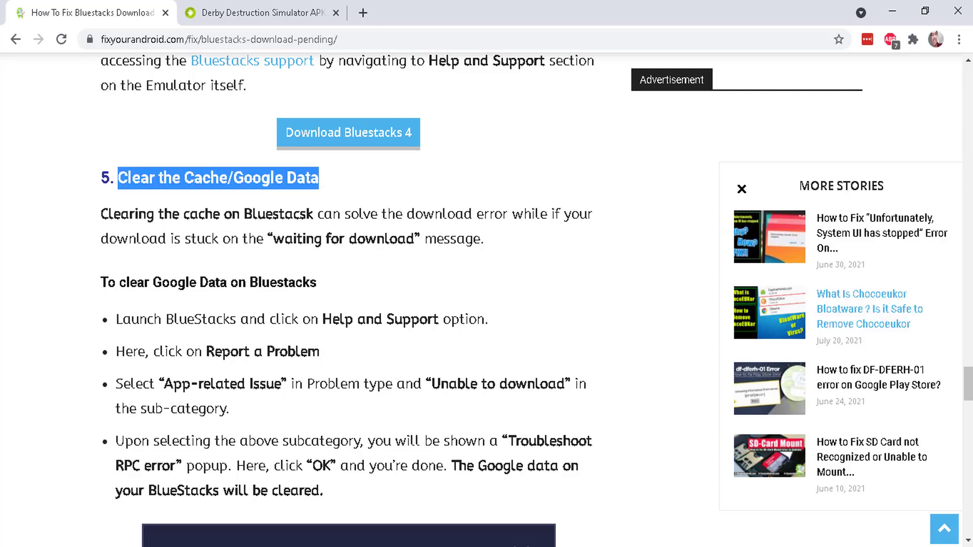
drag(969, 395, 969, 178)
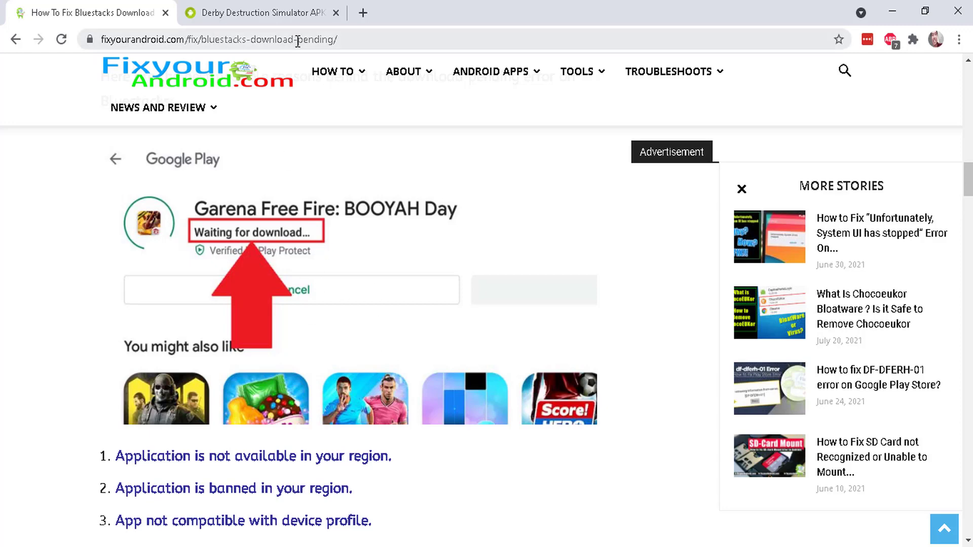
- Switch to the apksum.com page for Derby Destruction Simulator and highlight the APK's title
click(283, 11)
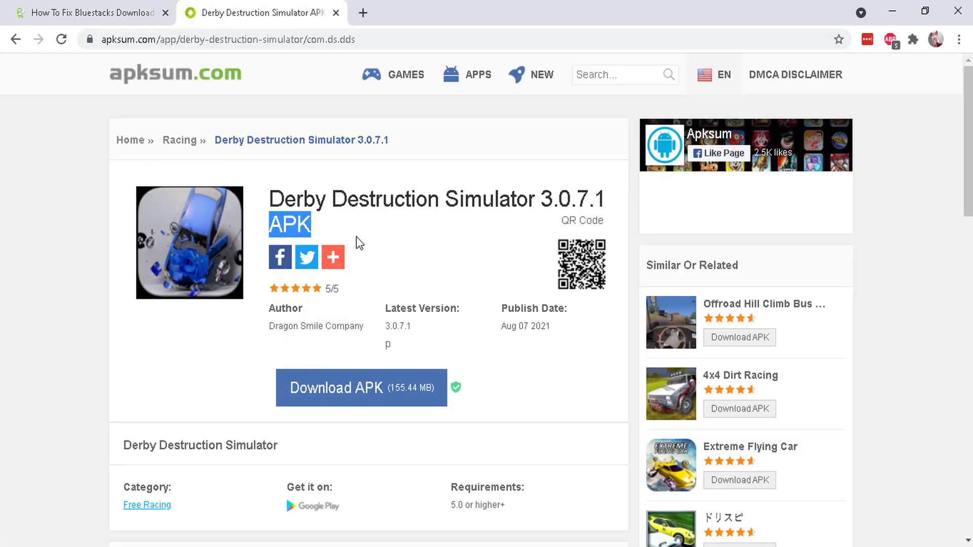
click(292, 200)
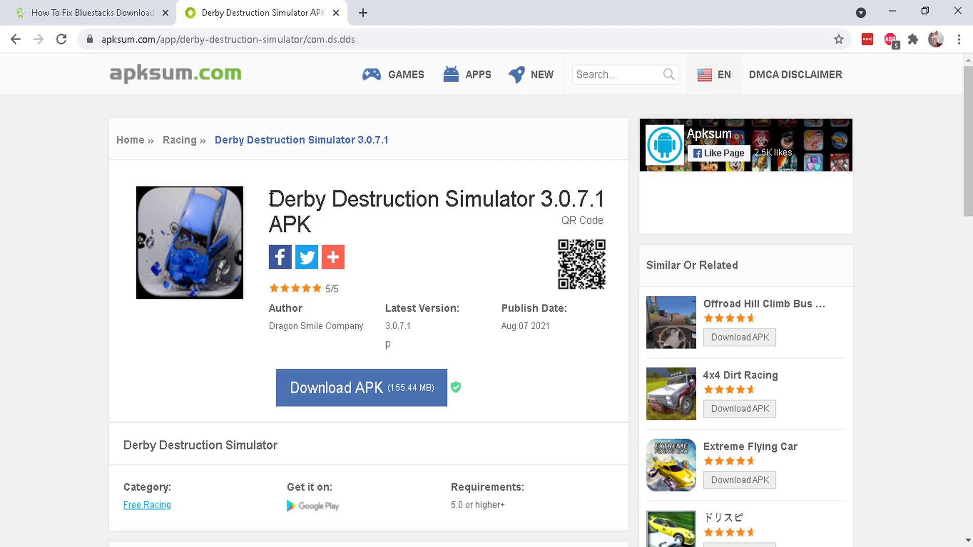
drag(271, 199, 540, 197)
drag(265, 223, 311, 226)
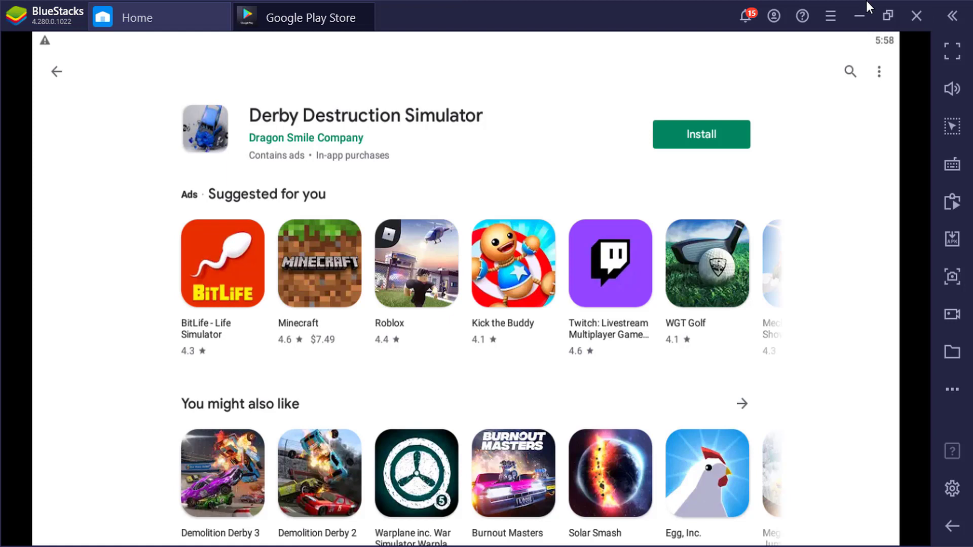
- In BlueStacks, install the game from the com.DS.DDS-3.0.7.1 APK file in the Desktop apk folder
click(952, 239)
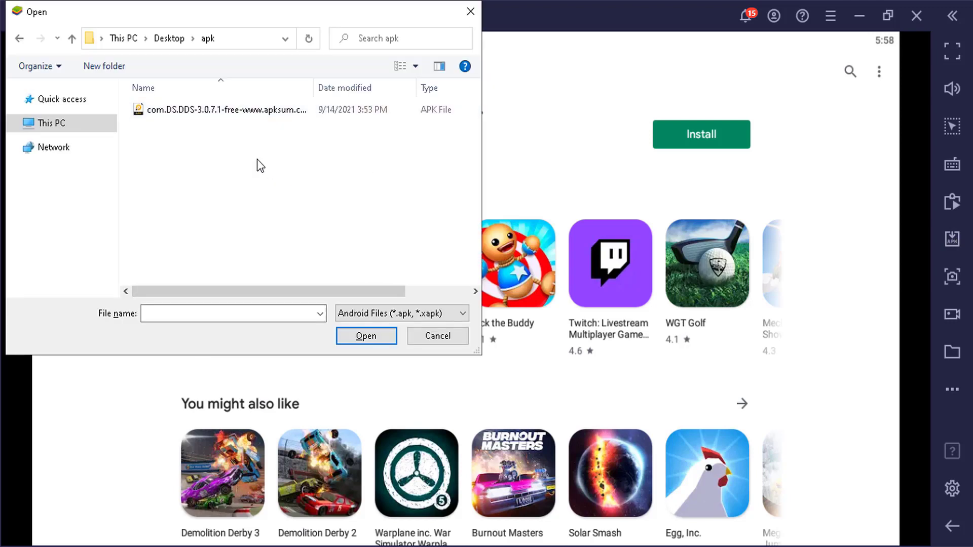
click(153, 115)
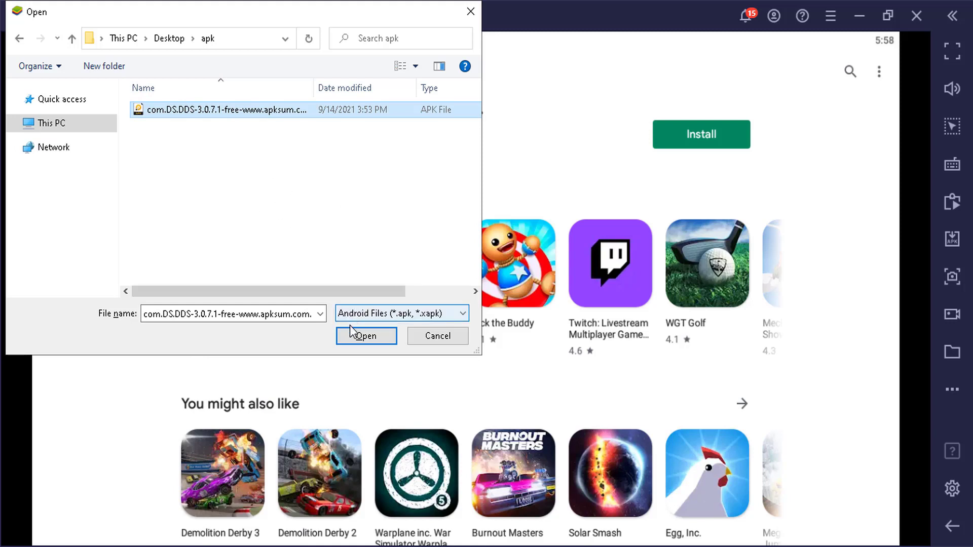
click(357, 338)
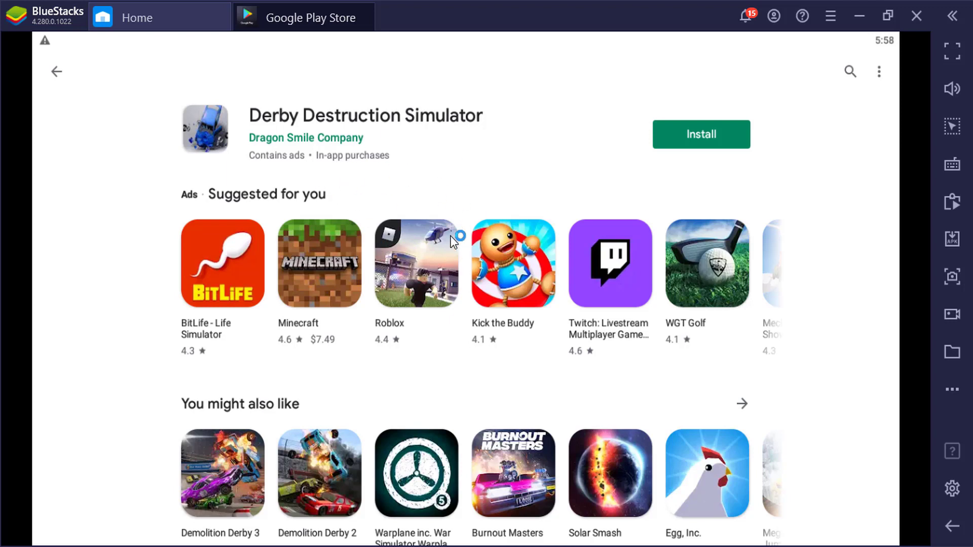
- Return to the apksum.com page in Chrome and highlight the word APK in the game's title
mouse_move(397, 546)
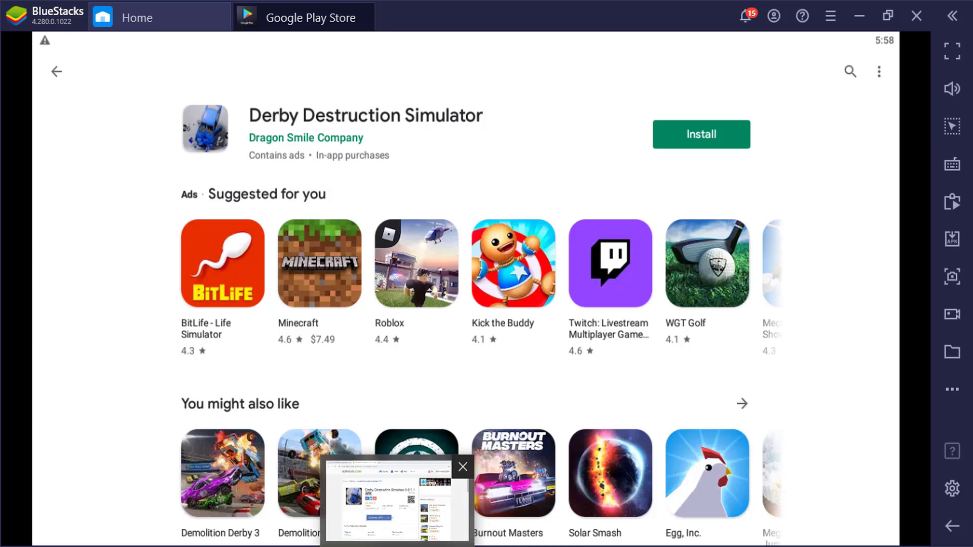
click(397, 499)
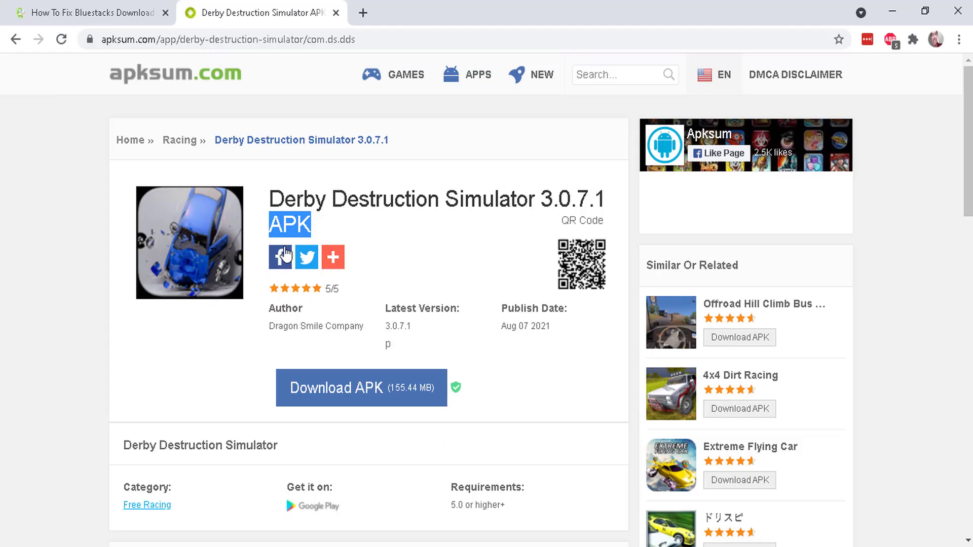
mouse_move(333, 257)
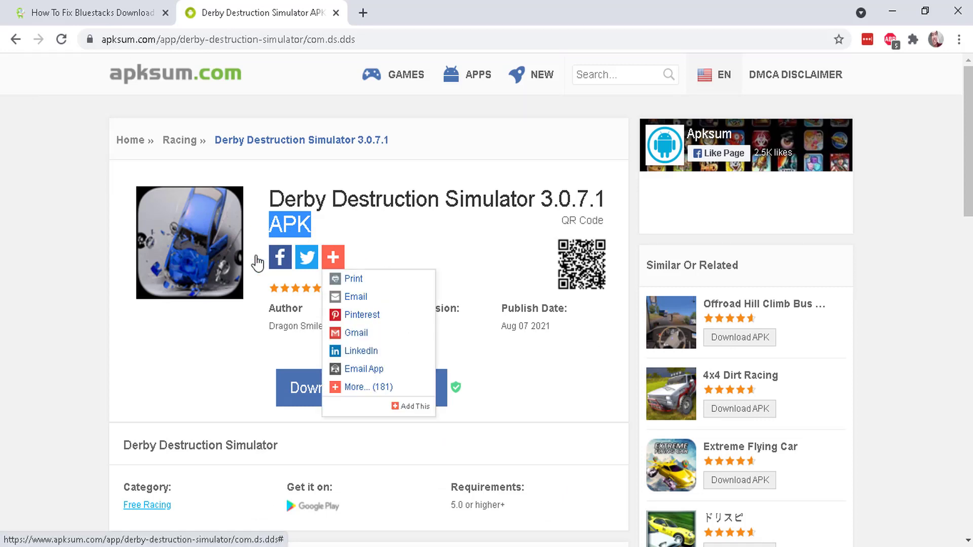
drag(312, 227, 268, 226)
mouse_move(333, 257)
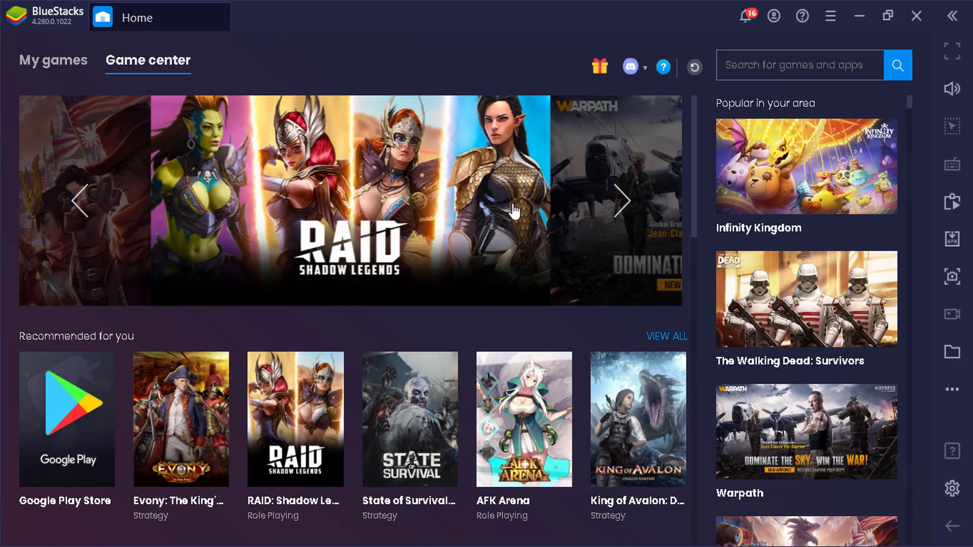
- In BlueStacks, show the installed games and launch Derby
mouse_move(341, 200)
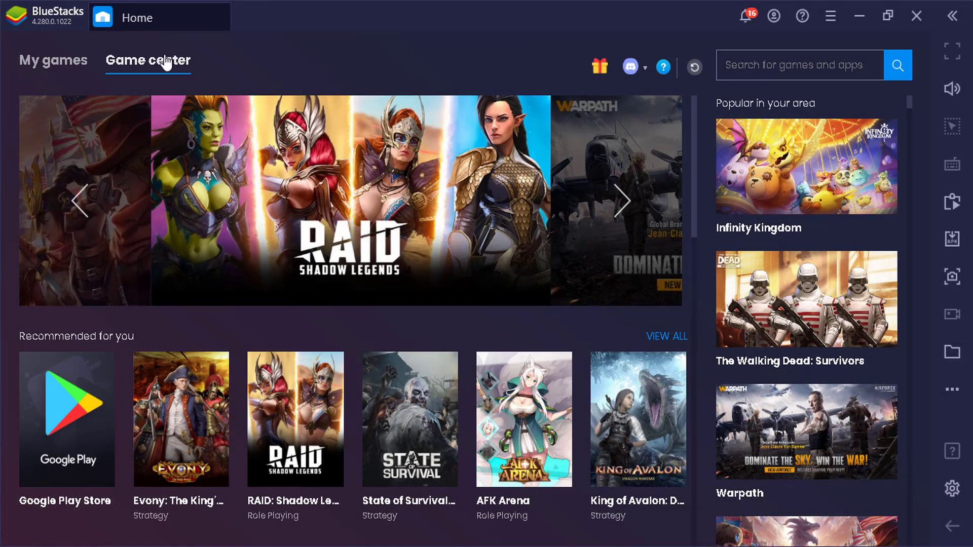
click(64, 69)
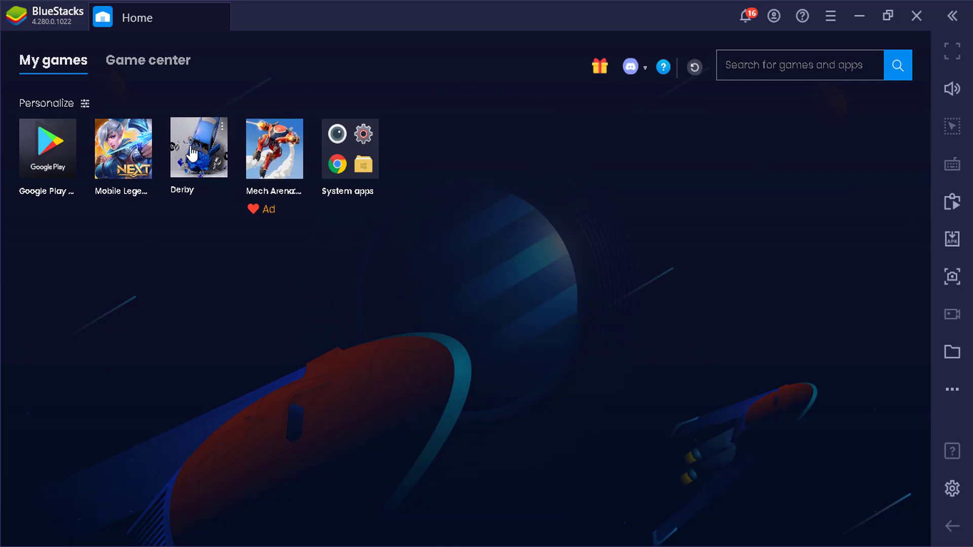
click(193, 155)
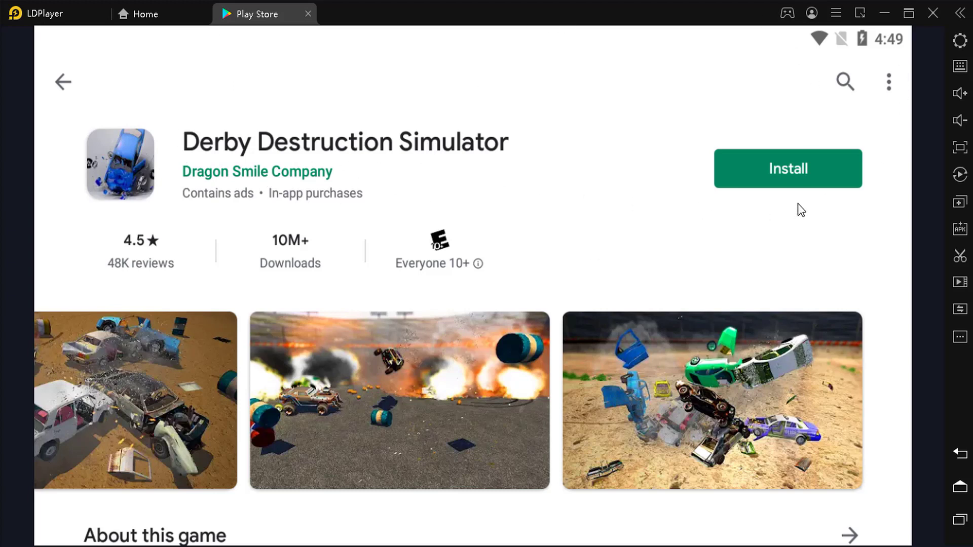
- In LDPlayer, start installing Derby Destruction Simulator from the Play Store
click(766, 174)
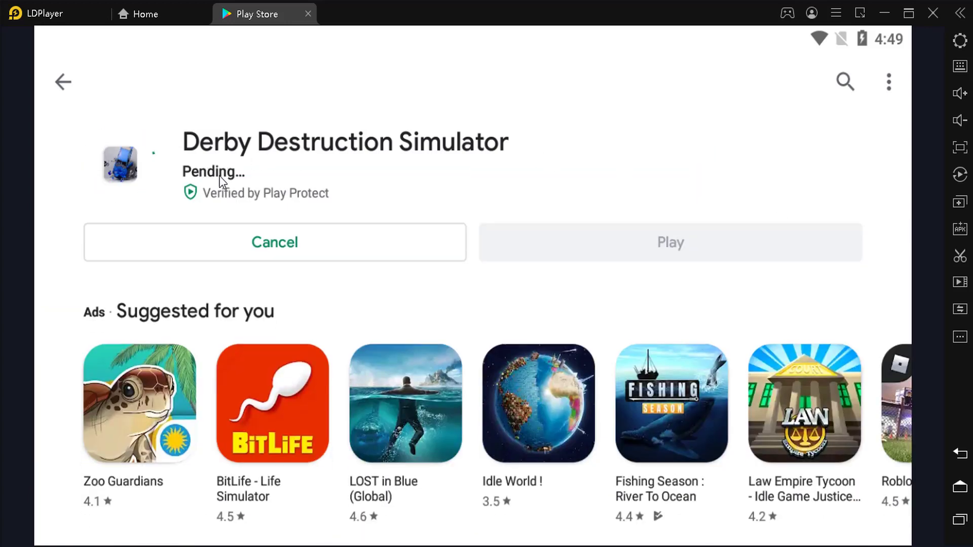